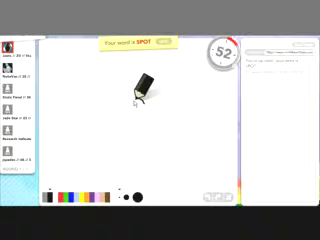
- Sketch the SPOT clue with first strokes, darker thickening, and a diagonal beside the stick figure
{"action": "mouse_move", "coordinate": [140, 88]}
{"action": "left_mouse_down"}
{"action": "mouse_move", "coordinate": [132, 105]}
{"action": "mouse_move", "coordinate": [145, 110]}
{"action": "mouse_move", "coordinate": [135, 108]}
{"action": "mouse_move", "coordinate": [140, 112]}
{"action": "left_mouse_up"}
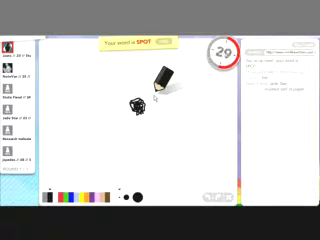
{"action": "mouse_move", "coordinate": [133, 92]}
{"action": "left_mouse_down"}
{"action": "mouse_move", "coordinate": [140, 104]}
{"action": "mouse_move", "coordinate": [136, 65]}
{"action": "left_mouse_up"}
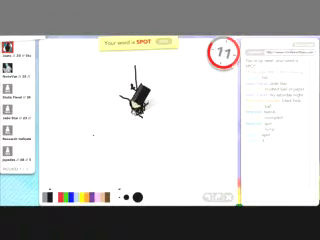
{"action": "mouse_move", "coordinate": [140, 95]}
{"action": "left_mouse_down"}
{"action": "mouse_move", "coordinate": [158, 105]}
{"action": "mouse_move", "coordinate": [150, 115]}
{"action": "left_mouse_up"}
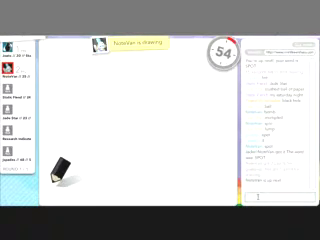
- Make five canvas drags while another player's box-and-stick-figure round plays out
{"action": "mouse_move", "coordinate": [125, 95]}
{"action": "left_mouse_down"}
{"action": "mouse_move", "coordinate": [112, 100]}
{"action": "mouse_move", "coordinate": [115, 88]}
{"action": "left_mouse_up"}
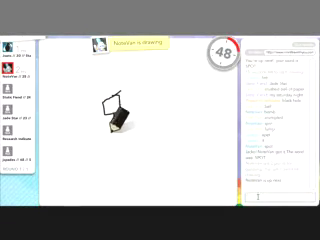
{"action": "left_click_drag", "start_coordinate": [115, 105], "coordinate": [105, 150]}
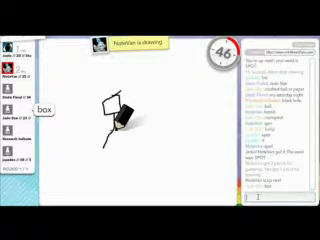
{"action": "left_click_drag", "start_coordinate": [112, 130], "coordinate": [130, 145]}
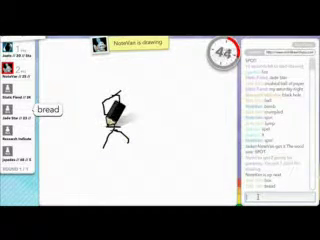
{"action": "mouse_move", "coordinate": [118, 98]}
{"action": "left_mouse_down"}
{"action": "mouse_move", "coordinate": [110, 108]}
{"action": "mouse_move", "coordinate": [112, 95]}
{"action": "mouse_move", "coordinate": [122, 115]}
{"action": "mouse_move", "coordinate": [130, 112]}
{"action": "left_mouse_up"}
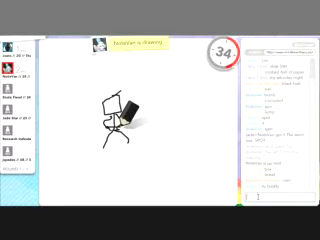
{"action": "left_click_drag", "start_coordinate": [132, 108], "coordinate": [145, 100]}
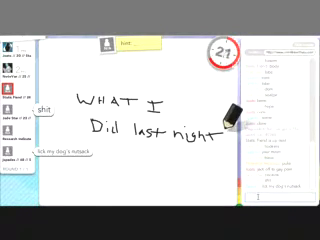
- Make two canvas drags while the 'WHAT I Did last night' round runs out
{"action": "mouse_move", "coordinate": [188, 97]}
{"action": "left_mouse_down"}
{"action": "mouse_move", "coordinate": [197, 93]}
{"action": "mouse_move", "coordinate": [200, 104]}
{"action": "mouse_move", "coordinate": [210, 96]}
{"action": "left_mouse_up"}
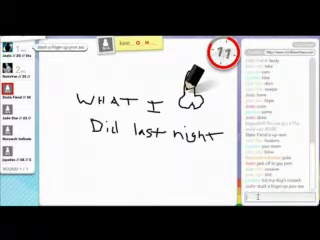
{"action": "left_click_drag", "start_coordinate": [188, 95], "coordinate": [193, 70]}
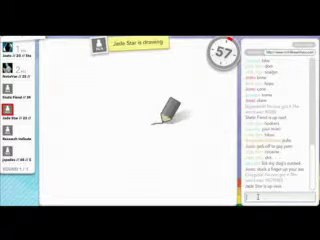
- Make three canvas drags while Jade Star's SILVERWARE round finishes
{"action": "left_click_drag", "start_coordinate": [158, 118], "coordinate": [170, 128]}
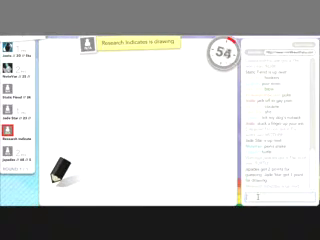
{"action": "mouse_move", "coordinate": [120, 166]}
{"action": "left_mouse_down"}
{"action": "mouse_move", "coordinate": [128, 85]}
{"action": "mouse_move", "coordinate": [150, 92]}
{"action": "mouse_move", "coordinate": [146, 150]}
{"action": "mouse_move", "coordinate": [142, 158]}
{"action": "mouse_move", "coordinate": [150, 178]}
{"action": "mouse_move", "coordinate": [134, 160]}
{"action": "mouse_move", "coordinate": [110, 180]}
{"action": "mouse_move", "coordinate": [120, 158]}
{"action": "left_mouse_up"}
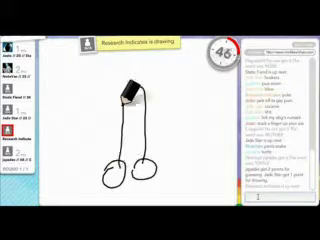
{"action": "mouse_move", "coordinate": [148, 93]}
{"action": "left_mouse_down"}
{"action": "mouse_move", "coordinate": [130, 97]}
{"action": "mouse_move", "coordinate": [148, 95]}
{"action": "mouse_move", "coordinate": [138, 112]}
{"action": "left_mouse_up"}
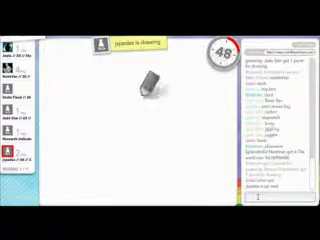
- Make four canvas drags during jqpadex's round, waiting for the WALK turn
{"action": "mouse_move", "coordinate": [148, 100]}
{"action": "left_mouse_down"}
{"action": "mouse_move", "coordinate": [112, 145]}
{"action": "mouse_move", "coordinate": [150, 95]}
{"action": "mouse_move", "coordinate": [150, 125]}
{"action": "mouse_move", "coordinate": [142, 142]}
{"action": "mouse_move", "coordinate": [128, 140]}
{"action": "mouse_move", "coordinate": [118, 145]}
{"action": "mouse_move", "coordinate": [122, 118]}
{"action": "mouse_move", "coordinate": [105, 150]}
{"action": "mouse_move", "coordinate": [98, 152]}
{"action": "left_mouse_up"}
{"action": "left_click_drag", "start_coordinate": [115, 128], "coordinate": [115, 138]}
{"action": "mouse_move", "coordinate": [105, 155]}
{"action": "left_mouse_down"}
{"action": "mouse_move", "coordinate": [112, 145]}
{"action": "mouse_move", "coordinate": [105, 155]}
{"action": "mouse_move", "coordinate": [120, 148]}
{"action": "left_mouse_up"}
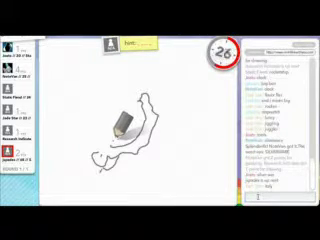
{"action": "left_click_drag", "start_coordinate": [135, 105], "coordinate": [145, 97]}
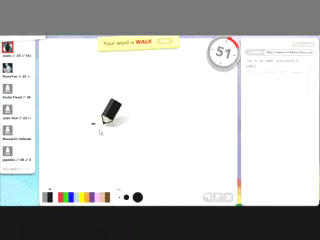
- Draw the walking figure's body outline and both legs
{"action": "mouse_move", "coordinate": [103, 121]}
{"action": "left_mouse_down"}
{"action": "mouse_move", "coordinate": [108, 131]}
{"action": "mouse_move", "coordinate": [118, 127]}
{"action": "mouse_move", "coordinate": [165, 155]}
{"action": "left_mouse_up"}
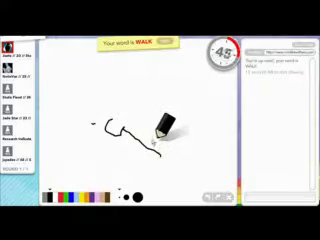
{"action": "mouse_move", "coordinate": [153, 138]}
{"action": "left_mouse_down"}
{"action": "mouse_move", "coordinate": [158, 155]}
{"action": "mouse_move", "coordinate": [172, 160]}
{"action": "mouse_move", "coordinate": [168, 145]}
{"action": "mouse_move", "coordinate": [148, 125]}
{"action": "left_mouse_up"}
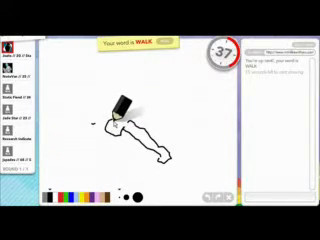
{"action": "left_click_drag", "start_coordinate": [112, 122], "coordinate": [106, 172]}
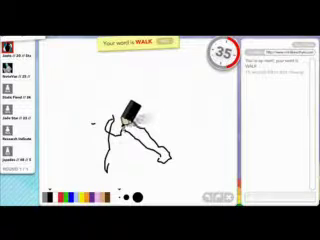
{"action": "mouse_move", "coordinate": [123, 120]}
{"action": "left_mouse_down"}
{"action": "mouse_move", "coordinate": [135, 150]}
{"action": "mouse_move", "coordinate": [130, 172]}
{"action": "left_mouse_up"}
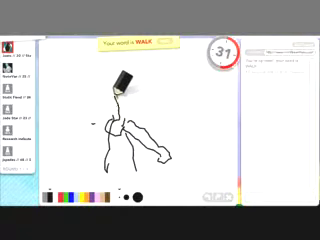
- Add the figure's neck and head, plus a left arm ending in a hand
{"action": "mouse_move", "coordinate": [117, 92]}
{"action": "left_mouse_down"}
{"action": "mouse_move", "coordinate": [112, 62]}
{"action": "mouse_move", "coordinate": [102, 68]}
{"action": "mouse_move", "coordinate": [118, 82]}
{"action": "left_mouse_up"}
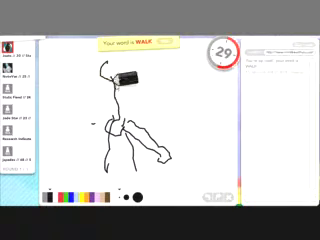
{"action": "mouse_move", "coordinate": [105, 60]}
{"action": "left_mouse_down"}
{"action": "mouse_move", "coordinate": [117, 72]}
{"action": "mouse_move", "coordinate": [92, 100]}
{"action": "left_mouse_up"}
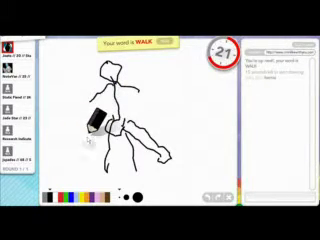
{"action": "left_click_drag", "start_coordinate": [92, 118], "coordinate": [50, 108]}
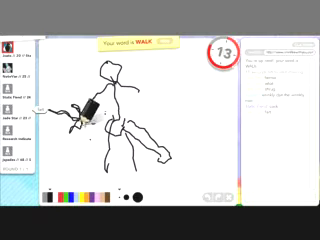
{"action": "left_click_drag", "start_coordinate": [77, 115], "coordinate": [68, 120]}
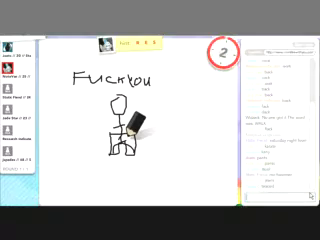
- Make one canvas drag as the BRIEFS round ends and Static Fiend's turn begins
{"action": "left_click_drag", "start_coordinate": [71, 72], "coordinate": [72, 84]}
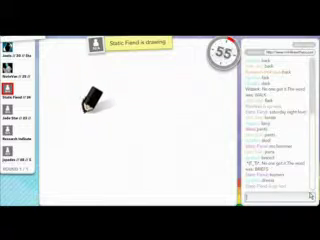
- Draw a curved squiggle stroke and extend it to the right
{"action": "mouse_move", "coordinate": [90, 95]}
{"action": "left_mouse_down"}
{"action": "mouse_move", "coordinate": [98, 100]}
{"action": "mouse_move", "coordinate": [110, 95]}
{"action": "left_mouse_up"}
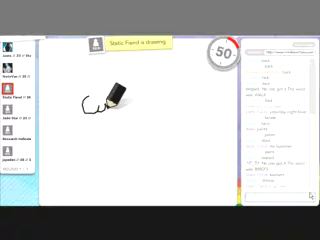
{"action": "left_click_drag", "start_coordinate": [105, 102], "coordinate": [133, 117]}
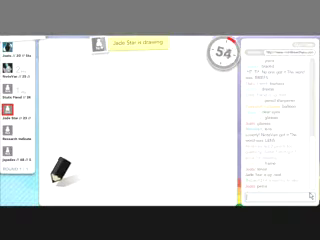
- Draw a freehand outline and a wavy stroke rising from its top-left corner
{"action": "mouse_move", "coordinate": [100, 138]}
{"action": "left_mouse_down"}
{"action": "mouse_move", "coordinate": [135, 152]}
{"action": "mouse_move", "coordinate": [80, 155]}
{"action": "mouse_move", "coordinate": [95, 145]}
{"action": "left_mouse_up"}
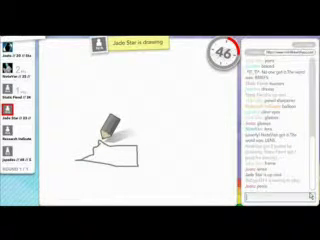
{"action": "mouse_move", "coordinate": [100, 140]}
{"action": "left_mouse_down"}
{"action": "mouse_move", "coordinate": [108, 108]}
{"action": "mouse_move", "coordinate": [100, 82]}
{"action": "mouse_move", "coordinate": [118, 80]}
{"action": "mouse_move", "coordinate": [128, 88]}
{"action": "mouse_move", "coordinate": [125, 92]}
{"action": "mouse_move", "coordinate": [118, 90]}
{"action": "left_mouse_up"}
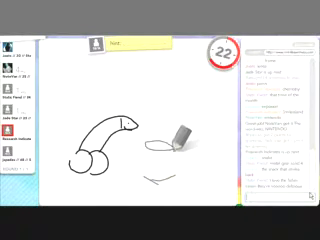
{"action": "type", "text": "can"}
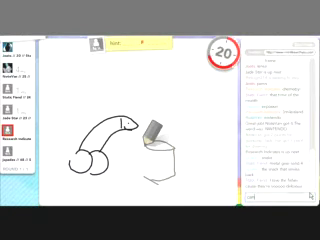
- Submit the chat guesses 'can', 'of', and 'can of worms'
{"action": "key", "text": "Return"}
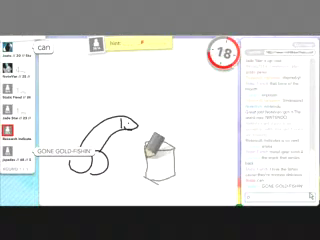
{"action": "type", "text": "of"}
{"action": "key", "text": "Return"}
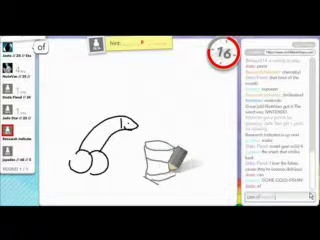
{"action": "type", "text": "can of worms"}
{"action": "key", "text": "Return"}
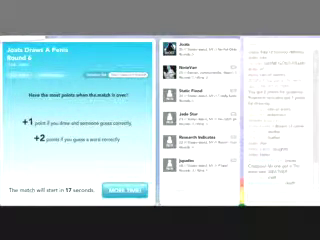
- Reset the next-match countdown to 30 seconds with MORE TIME in the lobby
{"action": "left_click", "coordinate": [124, 189]}
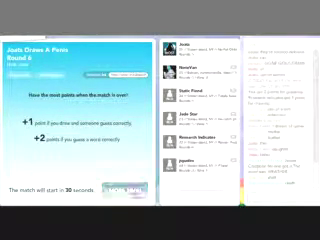